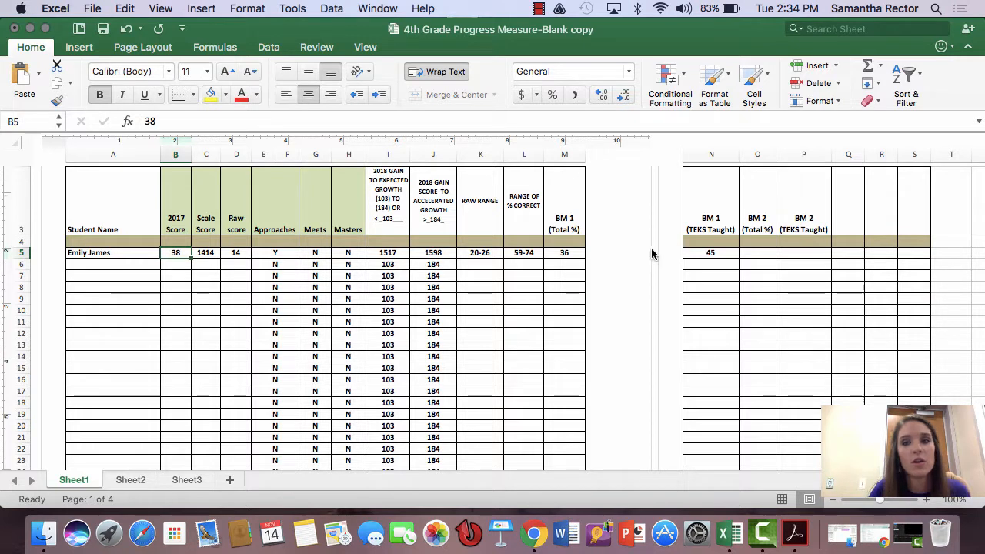
# Examine the sample student's 2017 score, scale score and Approaches, Meets and Masters results in the first student row.
pyautogui.click(82, 257)
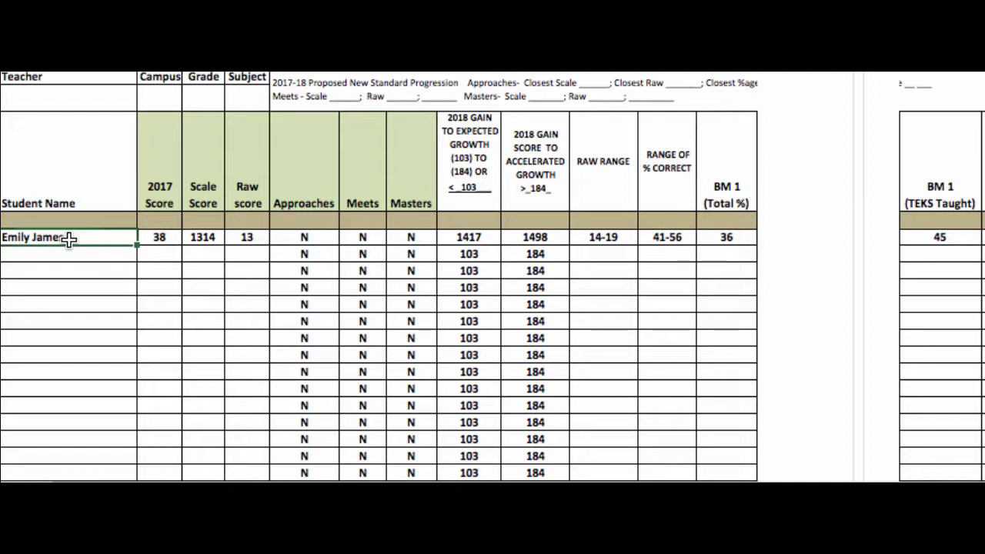
pyautogui.click(472, 238)
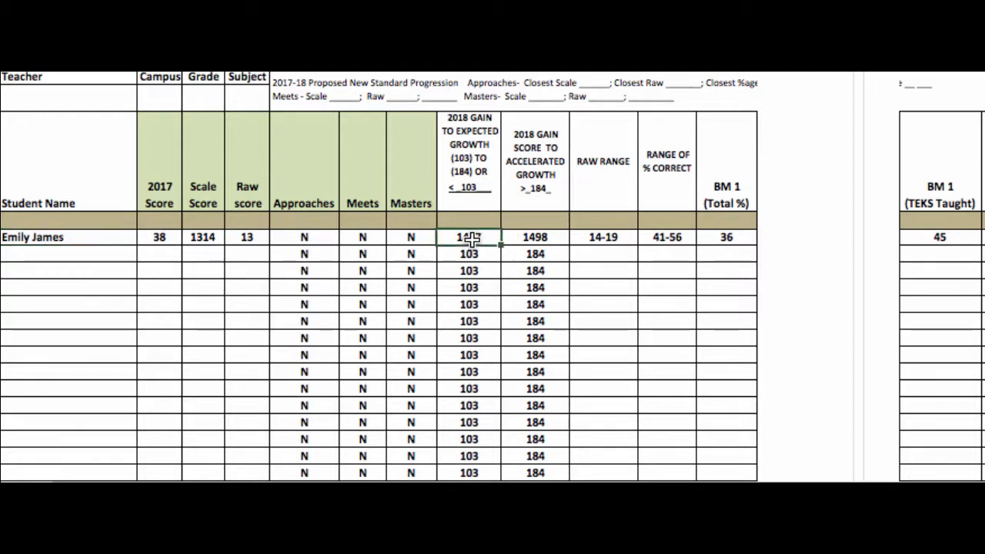
pyautogui.click(538, 241)
pyautogui.click(273, 240)
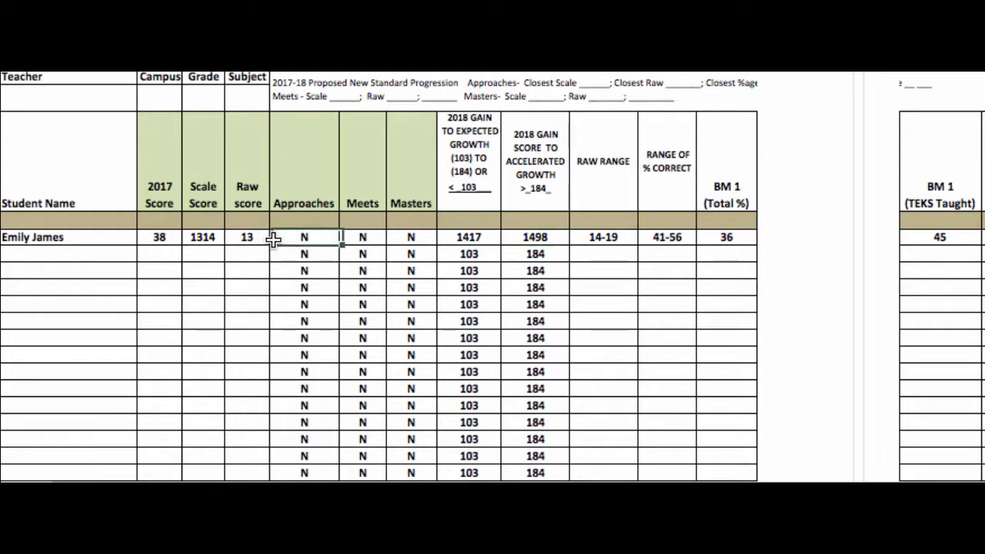
pyautogui.click(160, 238)
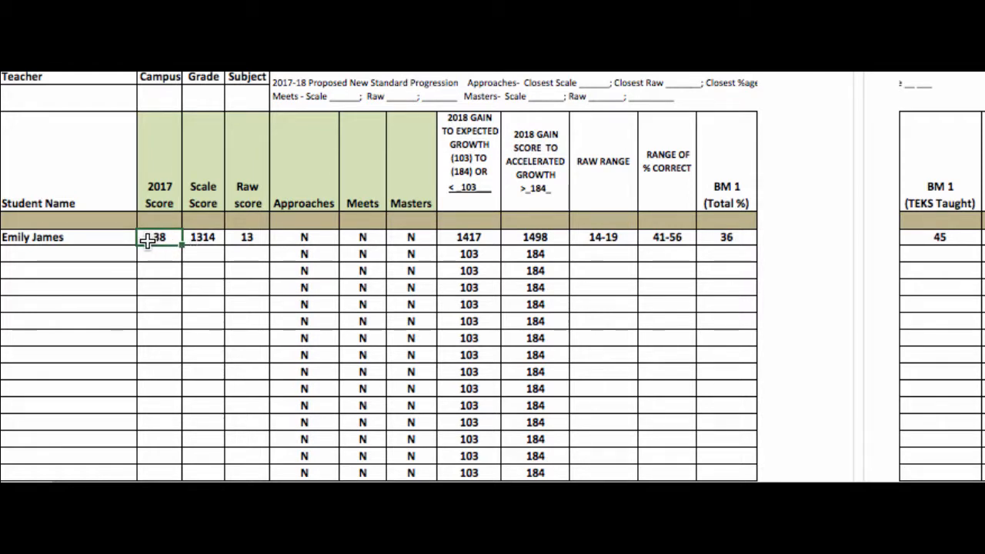
pyautogui.click(211, 240)
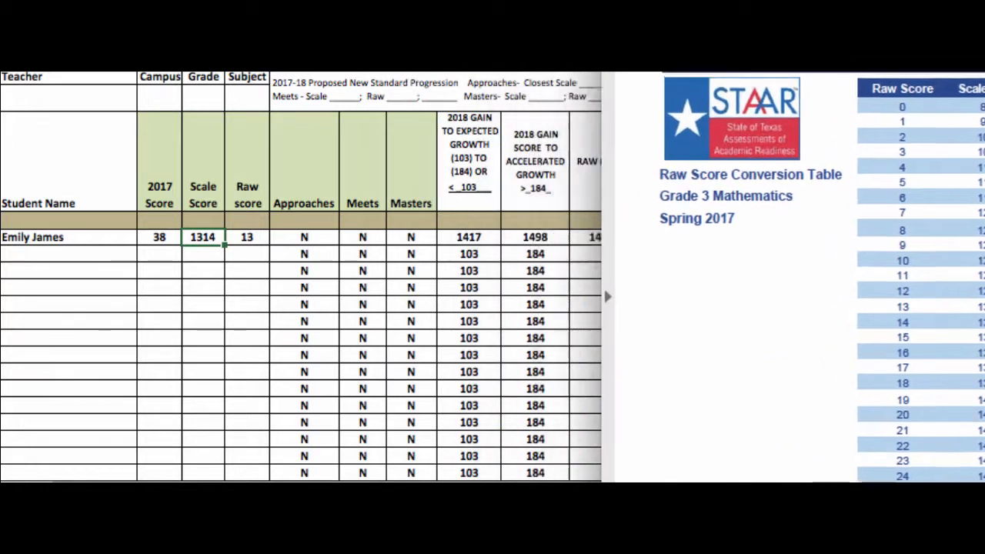
pyautogui.click(312, 240)
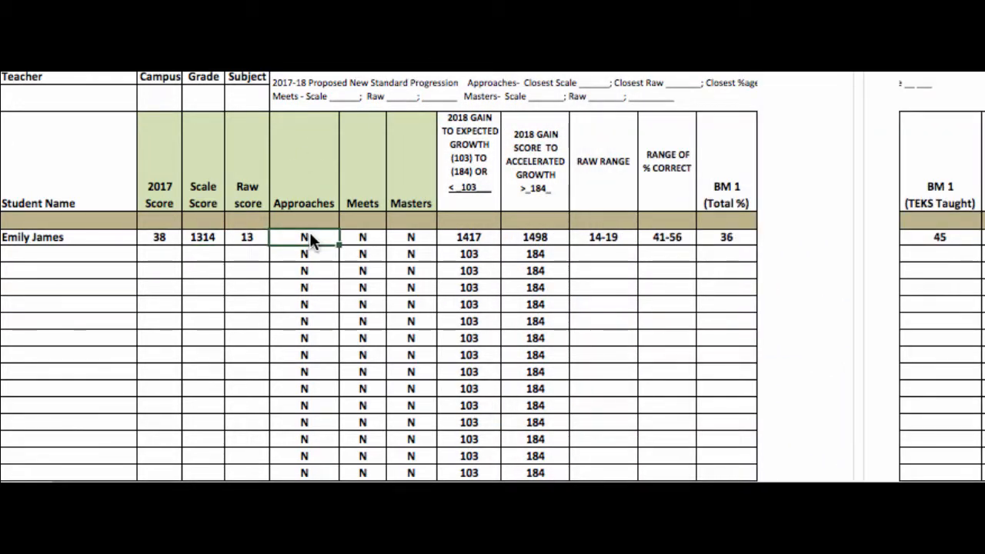
pyautogui.press('Tab')
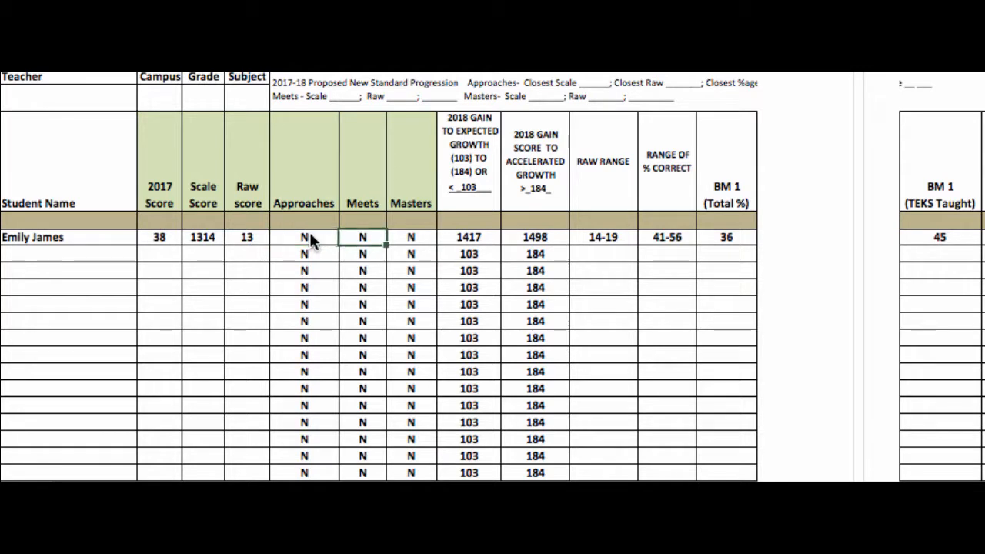
pyautogui.press('Tab')
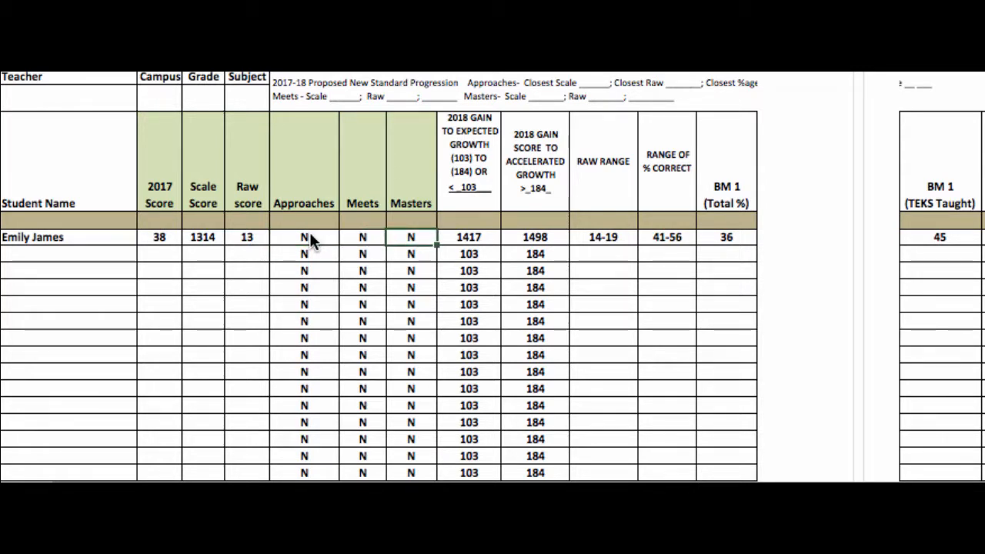
# Review the sample student's expected growth score, accelerated growth score and raw range.
pyautogui.click(484, 237)
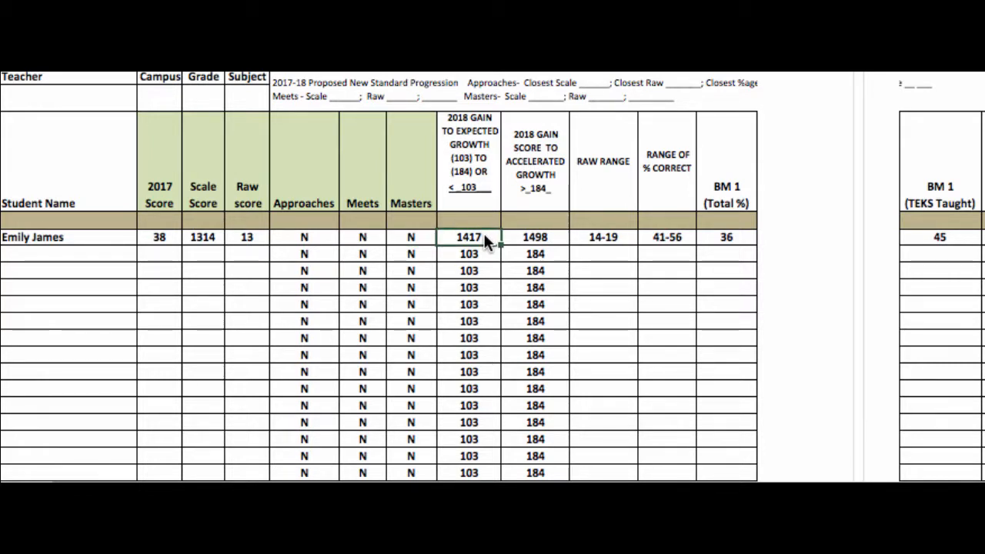
pyautogui.click(524, 236)
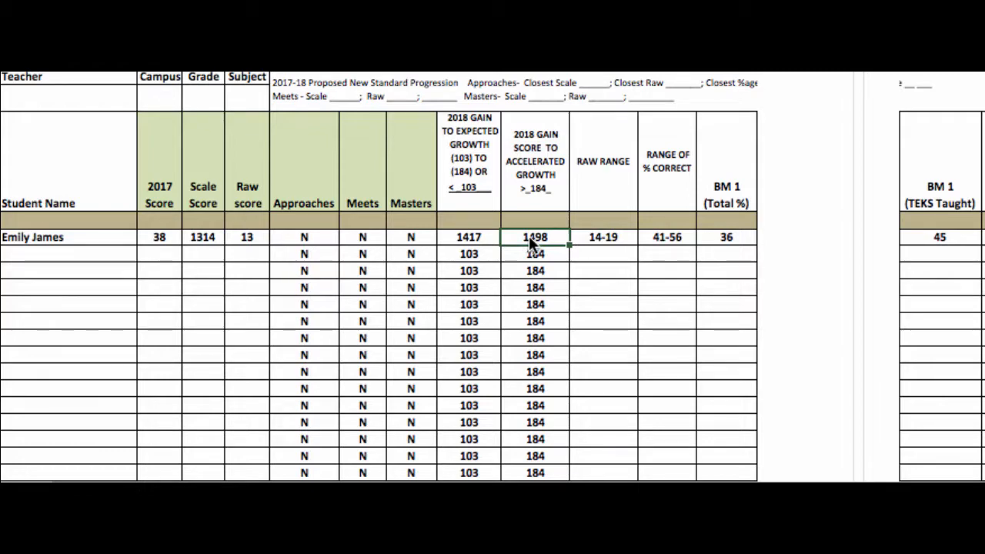
pyautogui.click(597, 236)
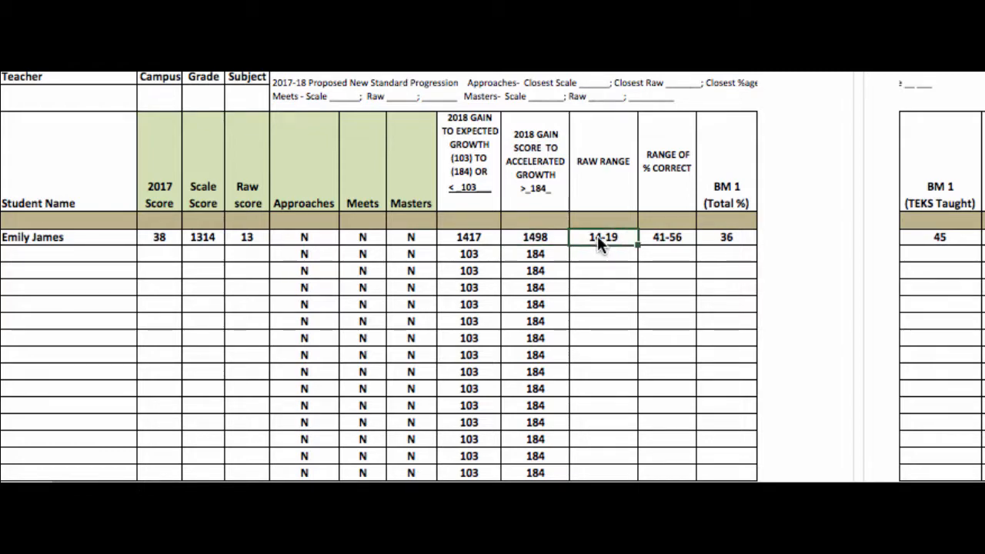
# Bring up the Grade 4 Mathematics Spring 2017 raw score conversion table and view its scale scores beside the spreadsheet.
pyautogui.hotkey('ctrl', 'Up')
pyautogui.click(928, 287)
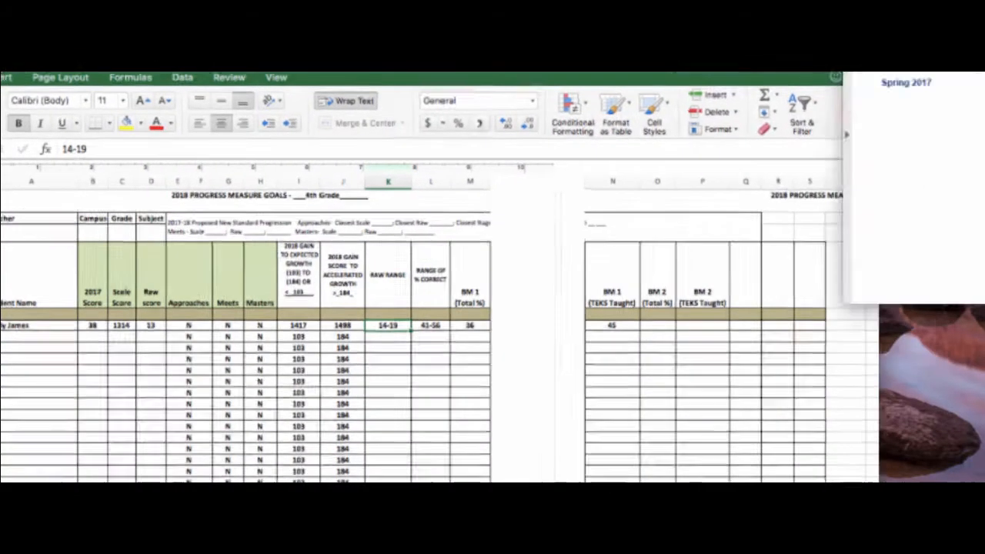
pyautogui.hotkey('ctrl', 'Tab')
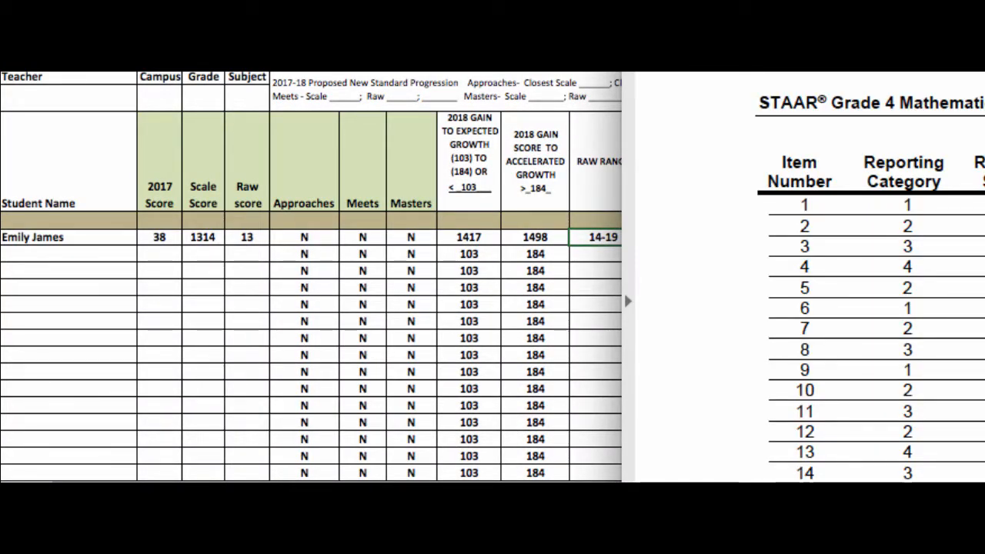
pyautogui.hotkey('ctrl', 'Tab')
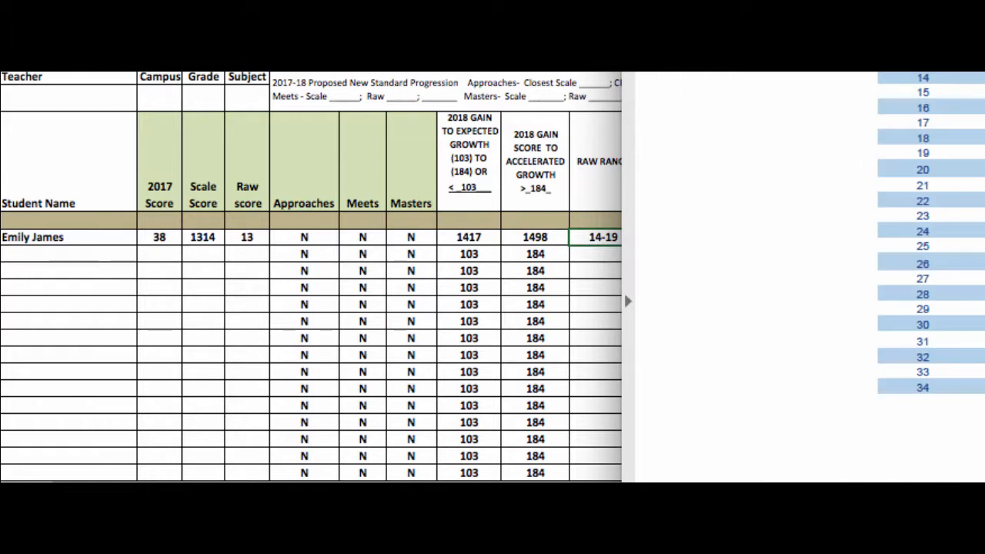
pyautogui.scroll(5, 810, 277)
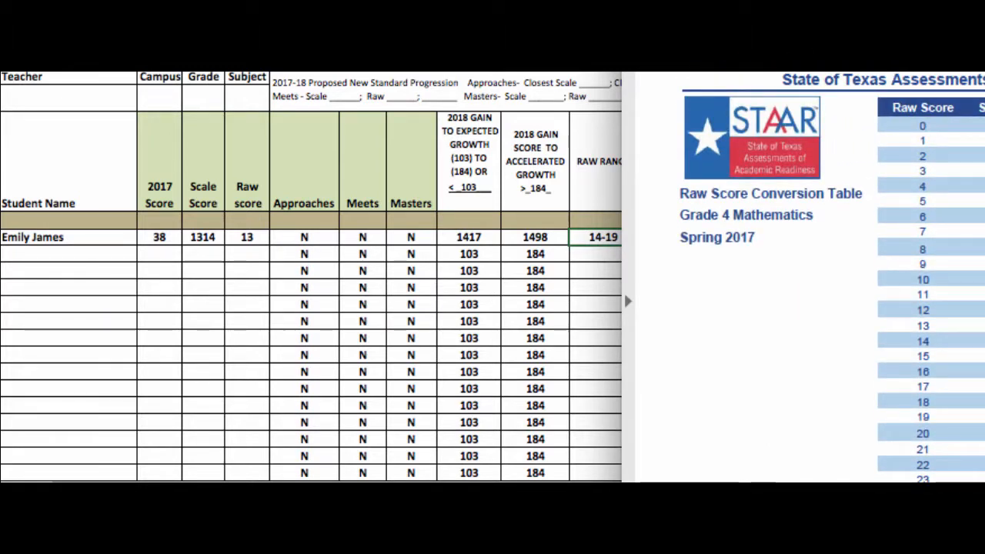
pyautogui.moveTo(769, 65); pyautogui.dragTo(533, 70)
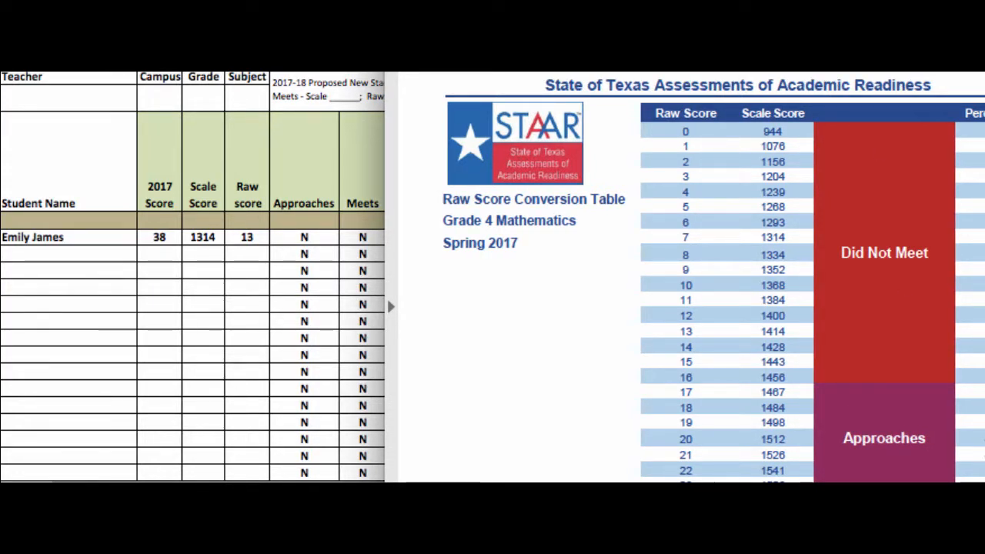
pyautogui.moveTo(533, 67); pyautogui.dragTo(984, 51)
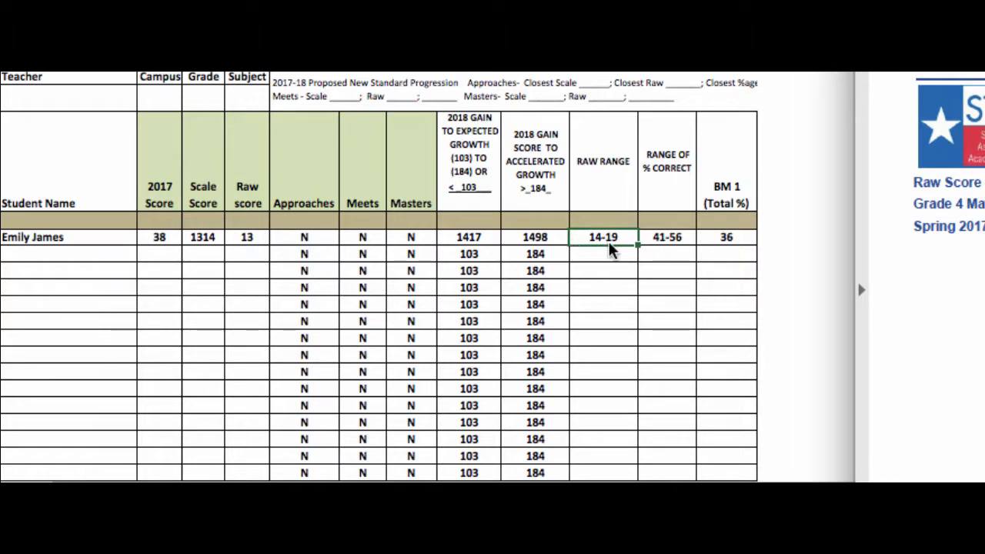
# Look up the sample student's expected growth score in the Grade 4 conversion table to find the matching raw score.
pyautogui.click(464, 238)
pyautogui.click(476, 237)
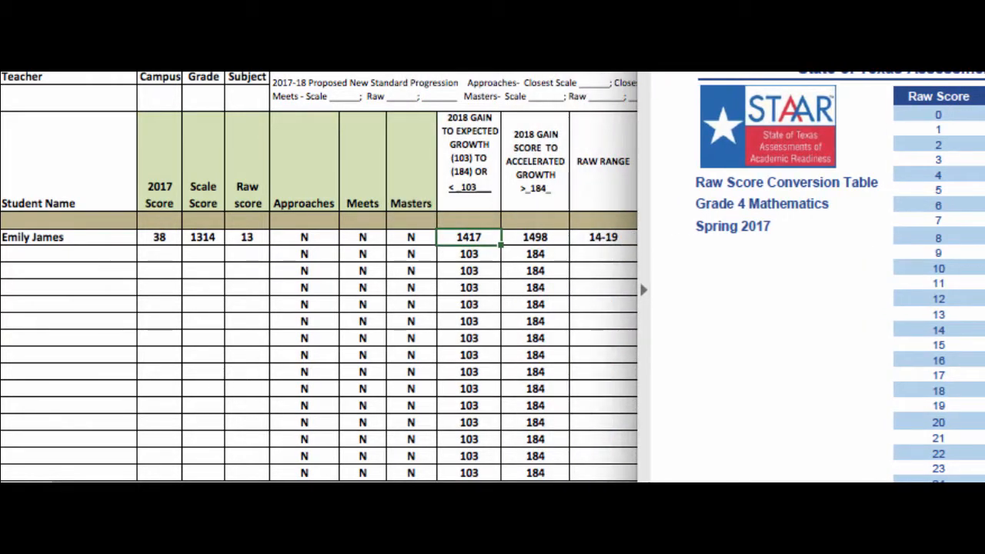
pyautogui.moveTo(905, 64); pyautogui.dragTo(685, 65)
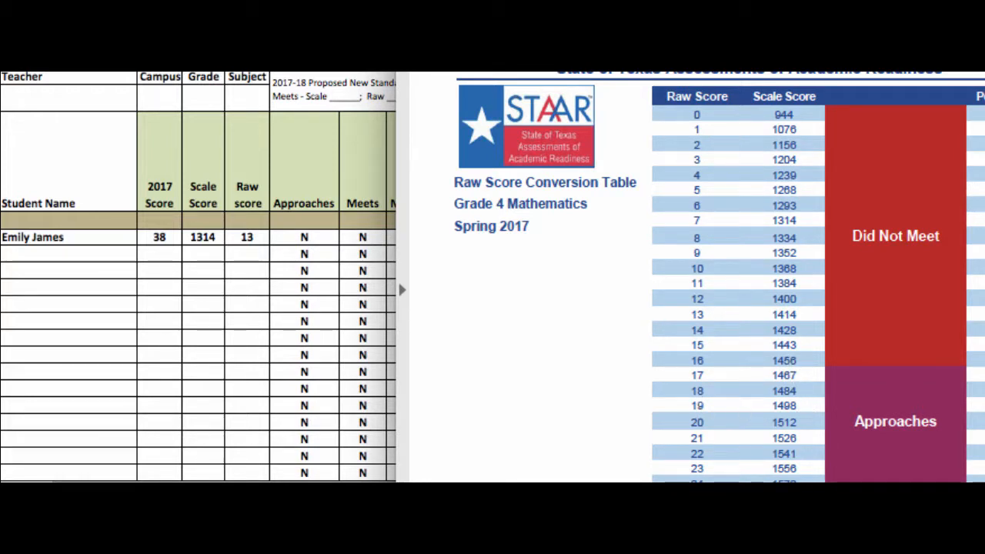
pyautogui.moveTo(539, 65); pyautogui.dragTo(897, 65)
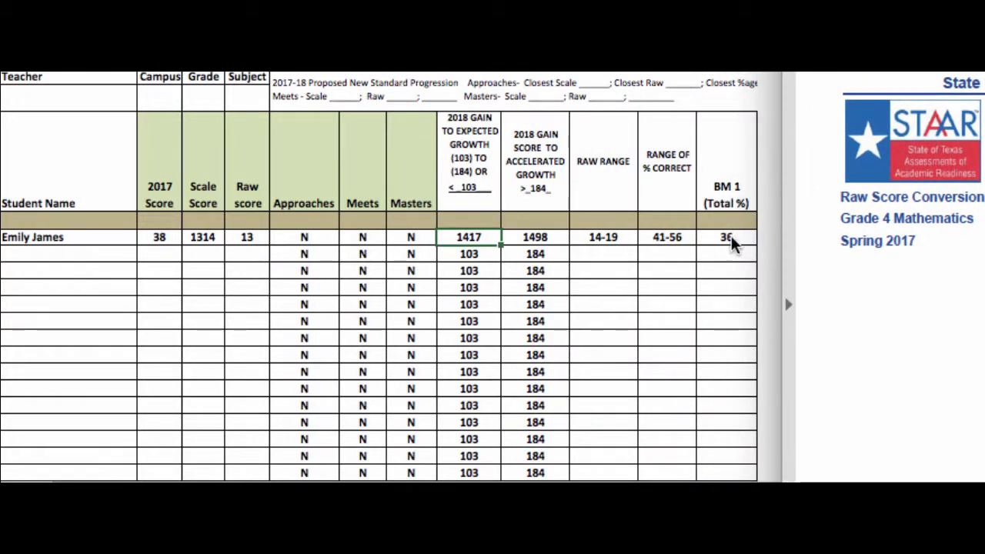
# Compare the sample student's raw range and range of % correct with the maximum raw score in the Grade 4 conversion table.
pyautogui.click(592, 235)
pyautogui.click(593, 239)
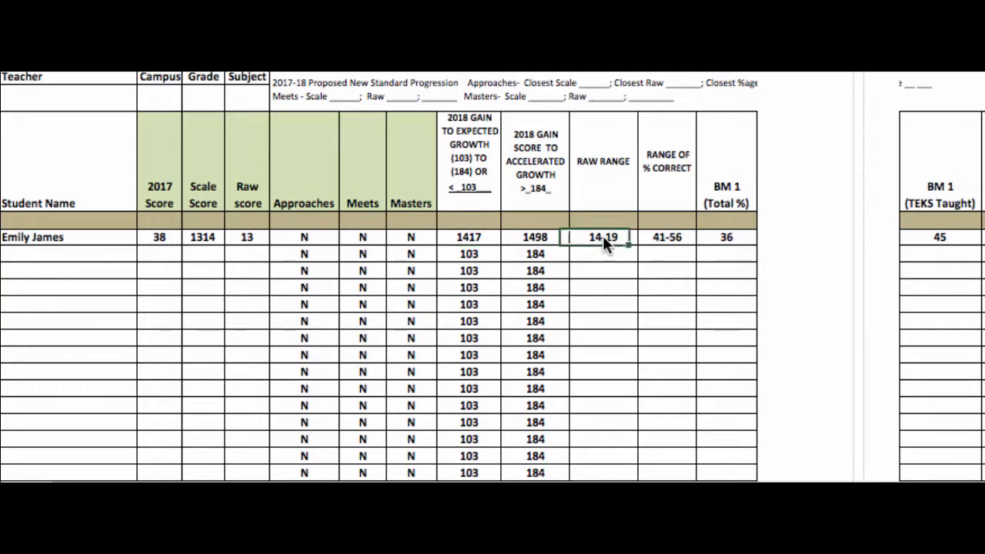
pyautogui.click(670, 235)
pyautogui.scroll(-1, 782, 281)
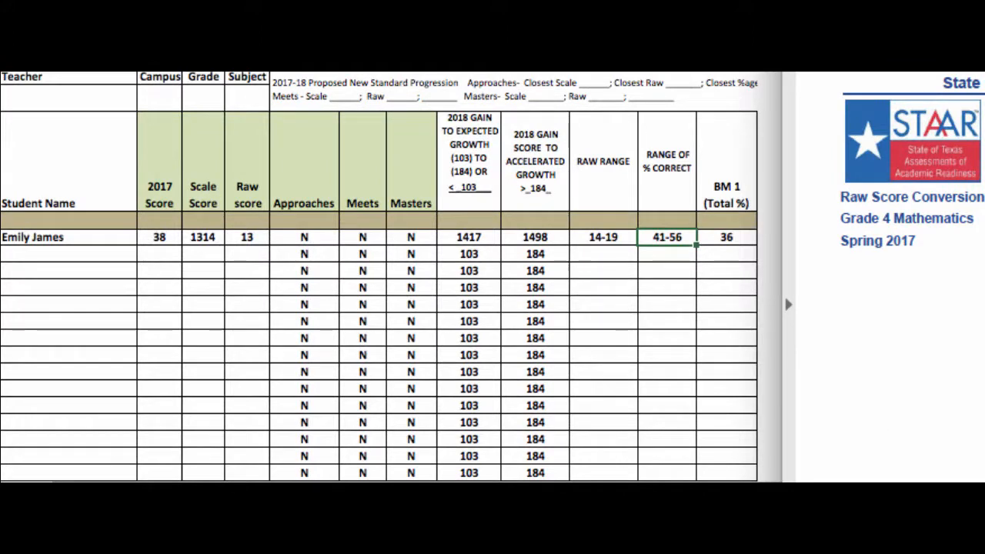
pyautogui.moveTo(885, 74); pyautogui.dragTo(655, 3)
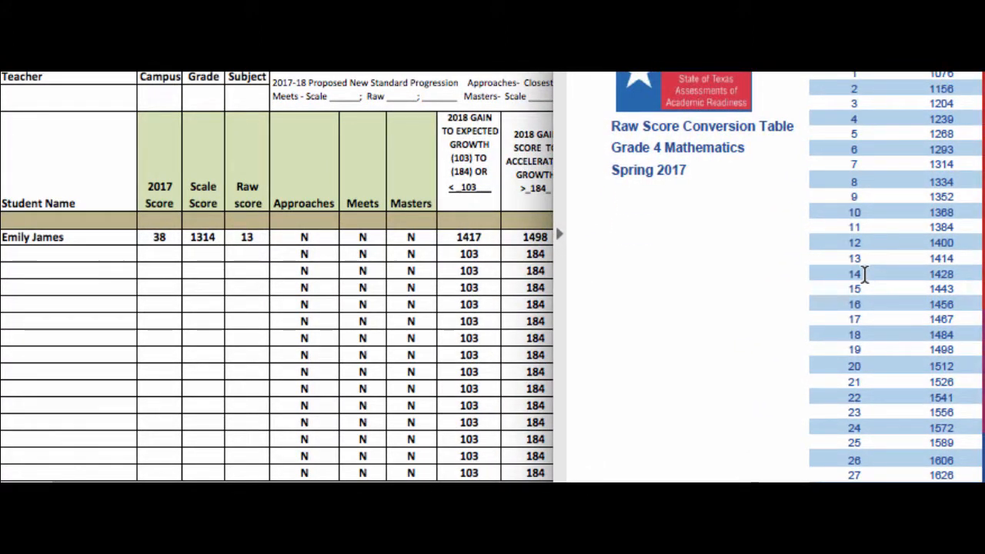
pyautogui.scroll(-1, 872, 298)
pyautogui.scroll(-5, 872, 298)
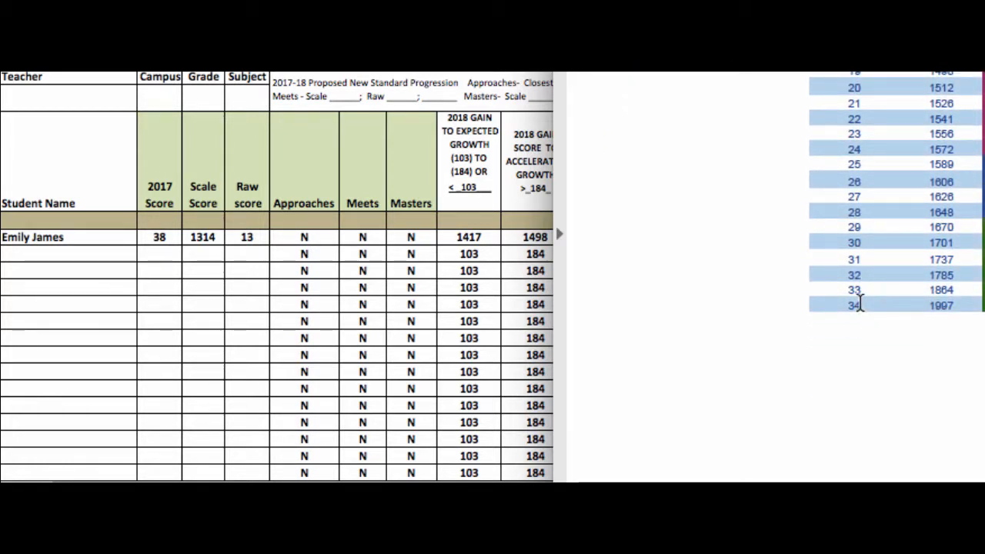
pyautogui.moveTo(739, 4); pyautogui.dragTo(958, 14)
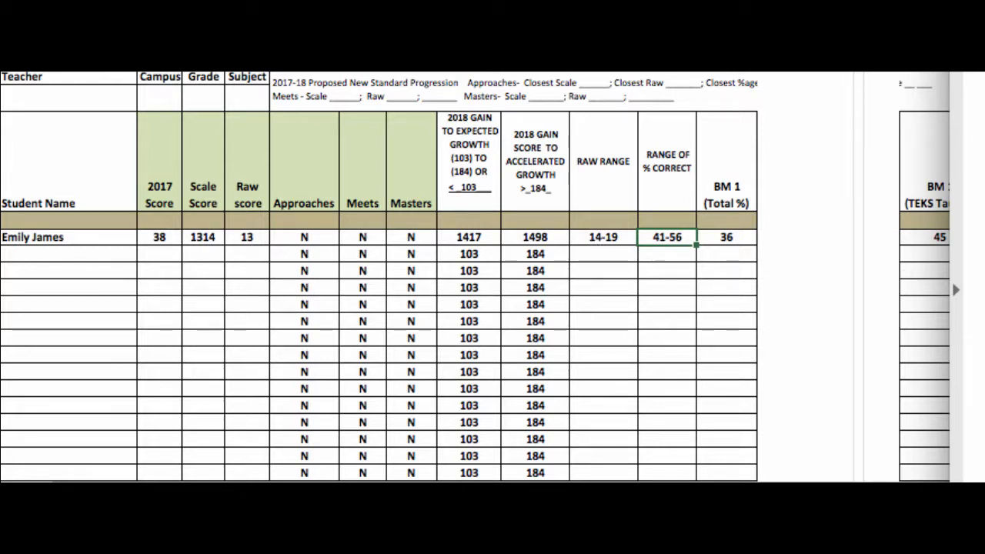
# Compare the BM 1 total and TEKS Taught percentages with the range of % correct, consulting the STAAR Grade 4 Mathematics item list.
pyautogui.click(730, 236)
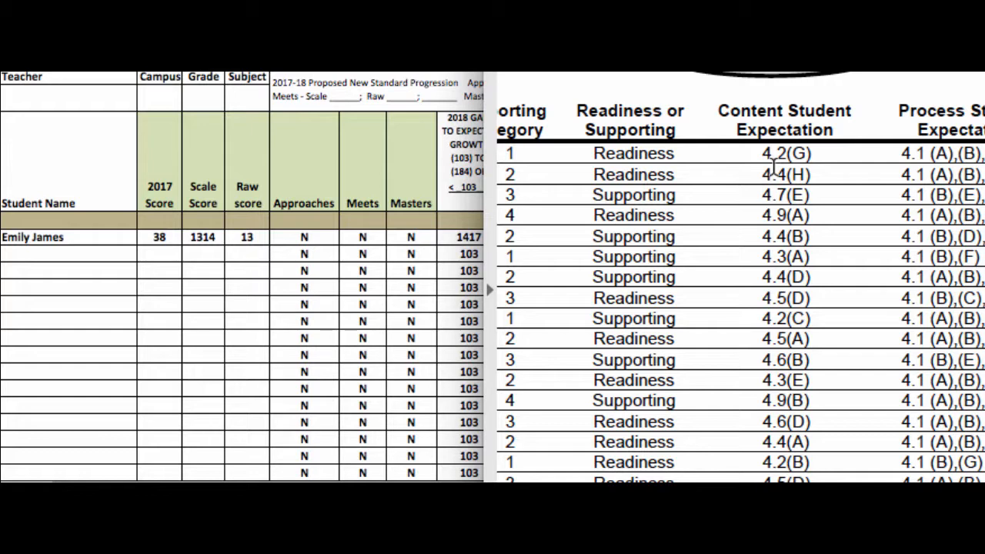
pyautogui.moveTo(485, 157); pyautogui.dragTo(837, 158)
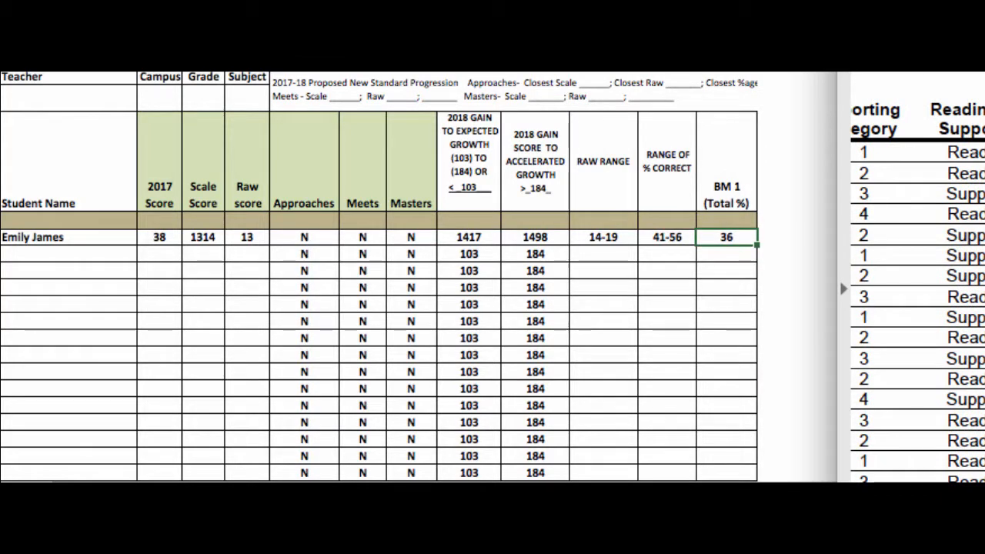
pyautogui.moveTo(858, 67); pyautogui.dragTo(984, 66)
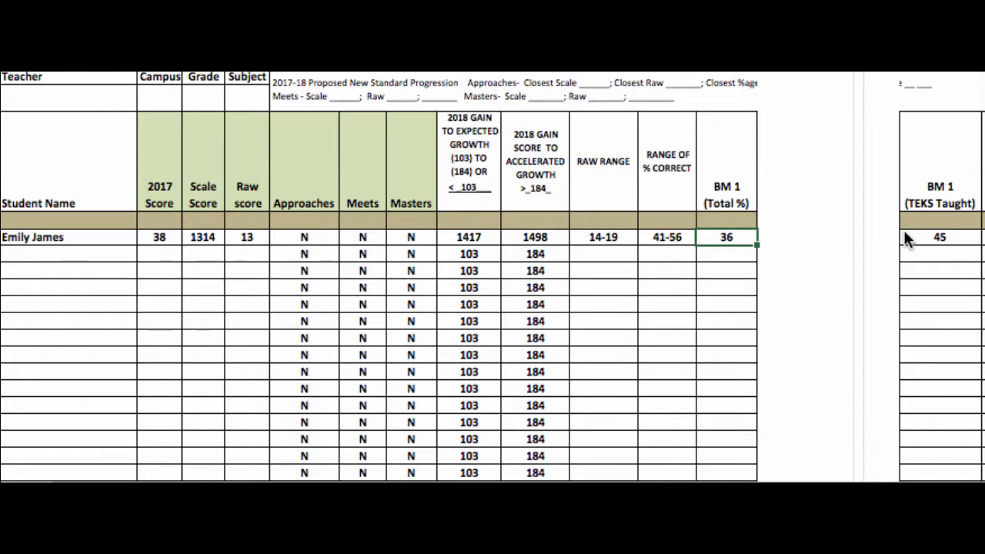
pyautogui.click(952, 240)
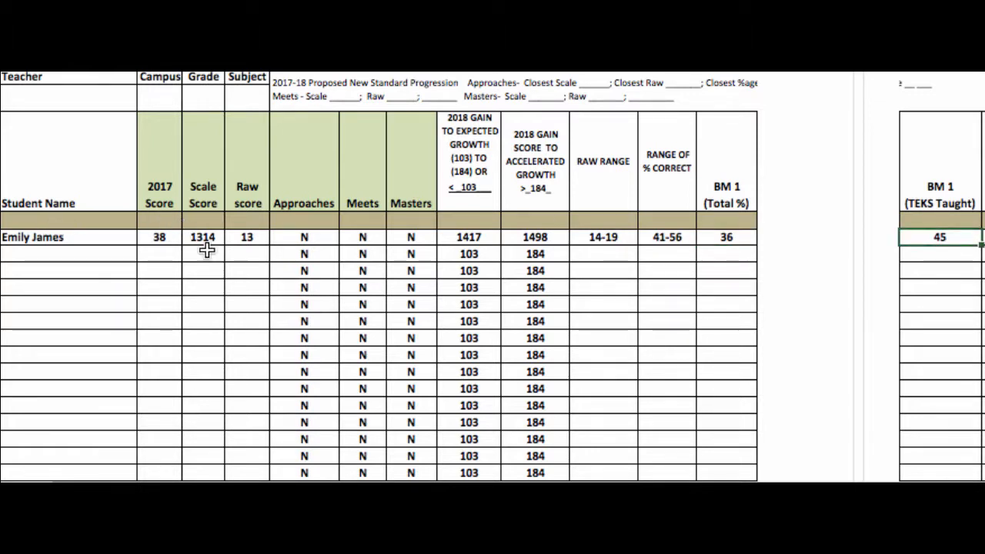
pyautogui.click(668, 240)
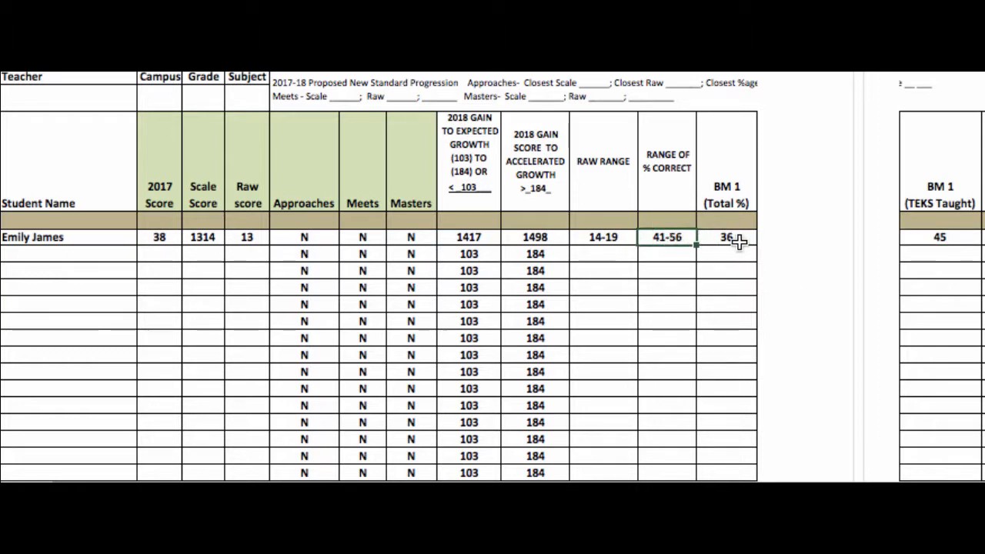
pyautogui.click(951, 239)
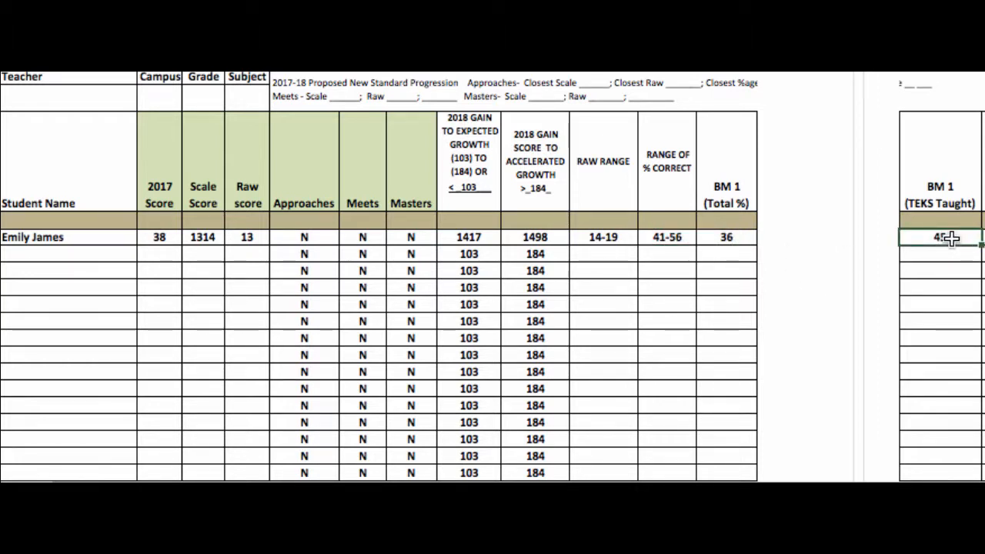